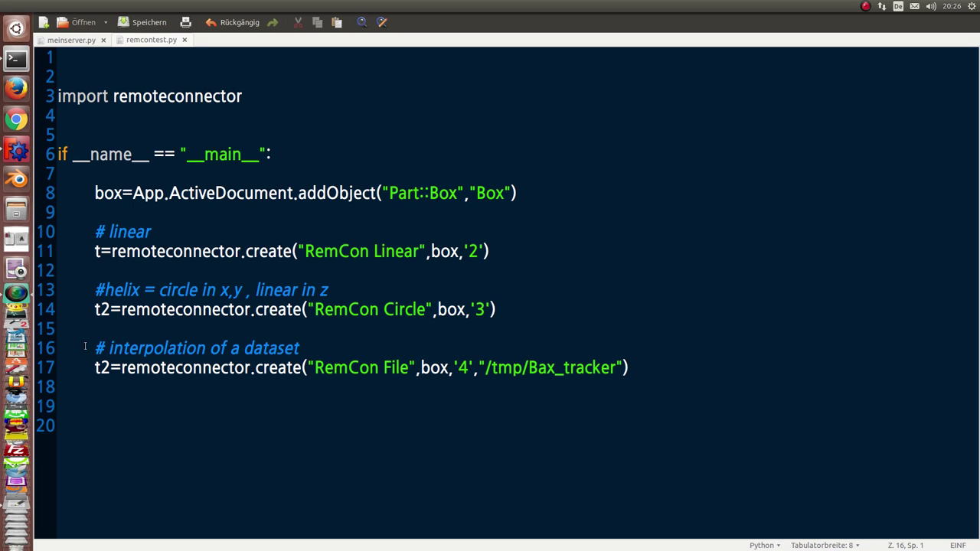
Highlight connector number 4 and the /tmp/Bax_tracker path on line 17 of remcontest.py.
{"action": "left_click_drag", "start_coordinate": [453, 367], "coordinate": [473, 368]}
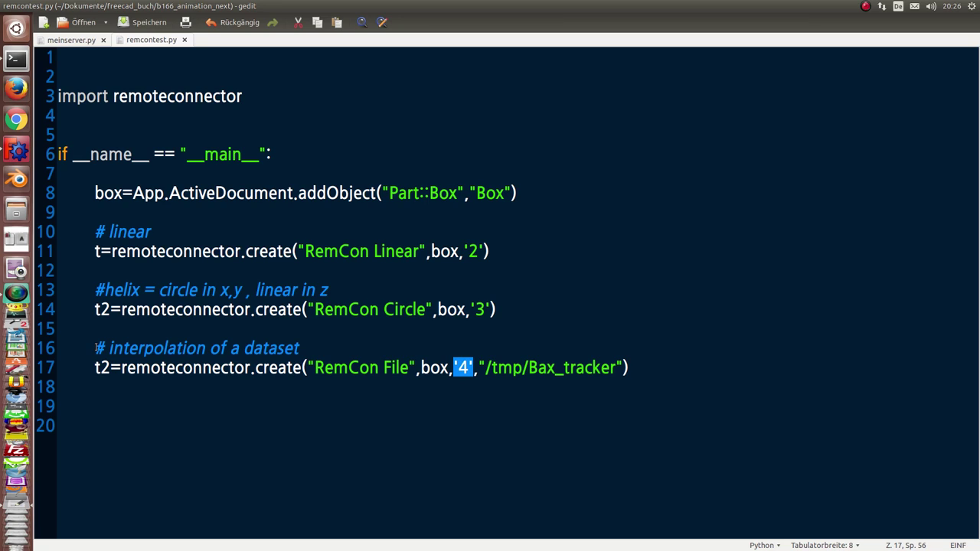
{"action": "left_click_drag", "start_coordinate": [478, 367], "coordinate": [615, 366]}
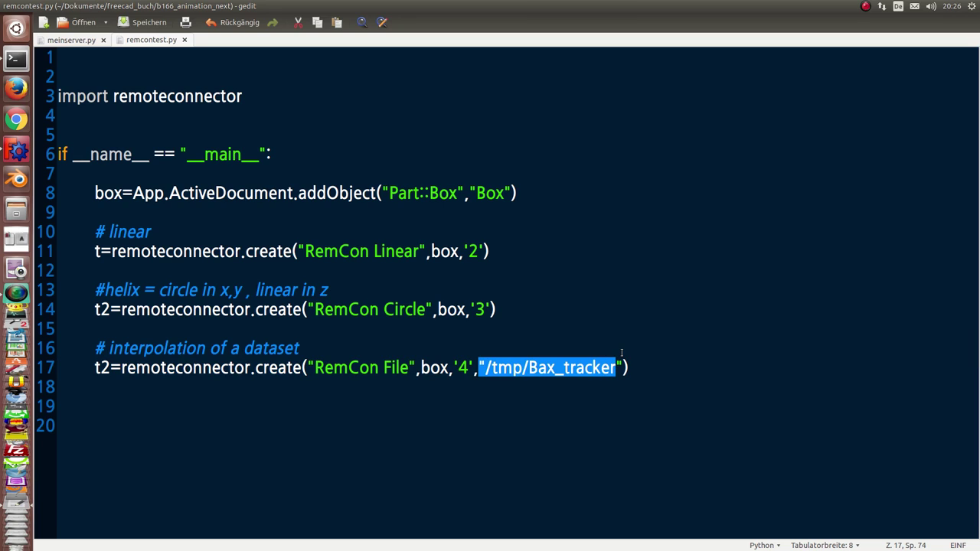
Run the pasted connector script in FreeCAD's Python console.
{"action": "left_click", "coordinate": [15, 150]}
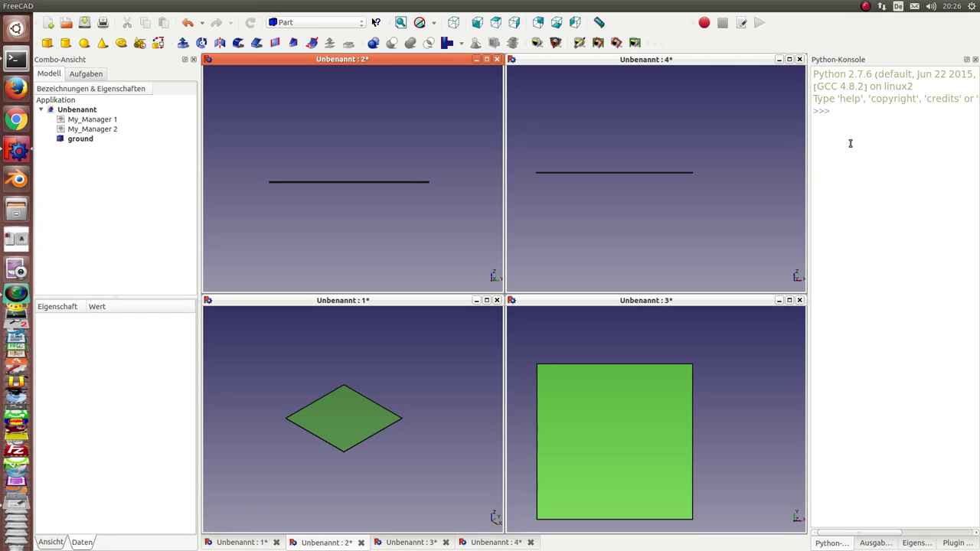
{"action": "key", "text": "ctrl+v"}
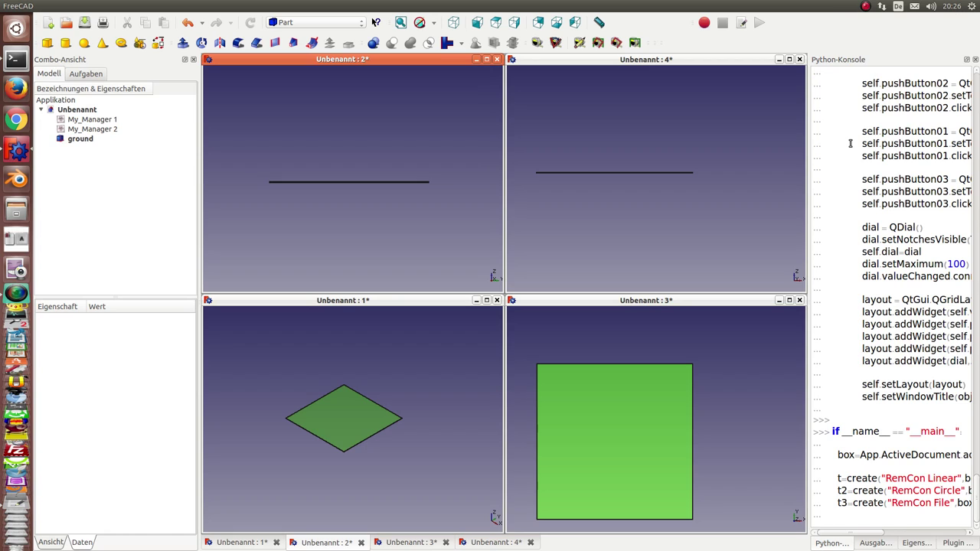
{"action": "key", "text": "Return"}
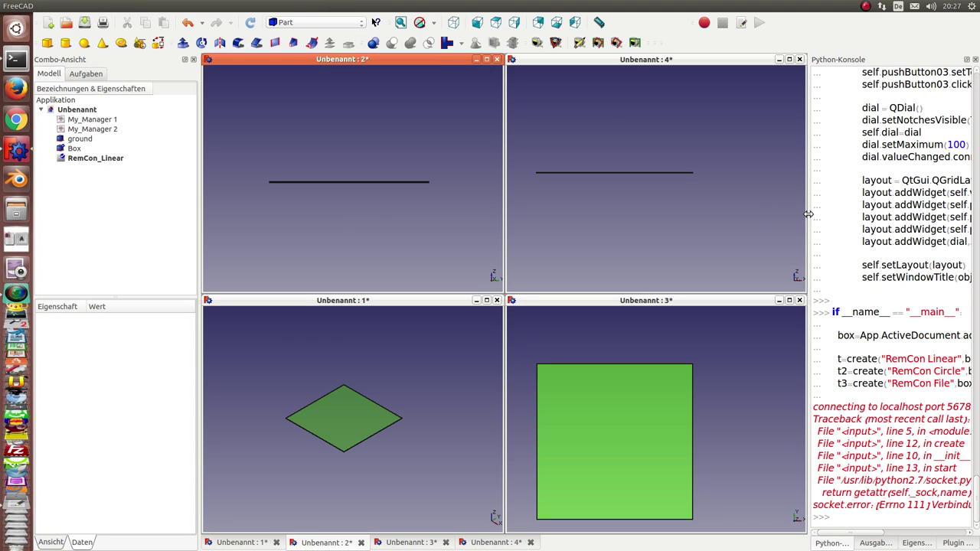
Delete the half-created Box and RemCon_Linear after the connection-refused error.
{"action": "left_click_drag", "start_coordinate": [808, 214], "coordinate": [764, 210]}
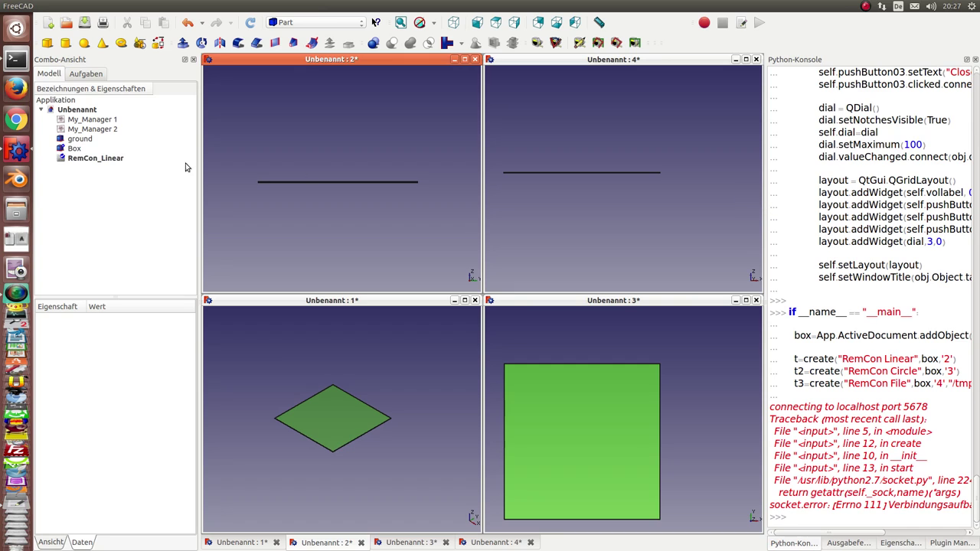
{"action": "left_click", "coordinate": [89, 142]}
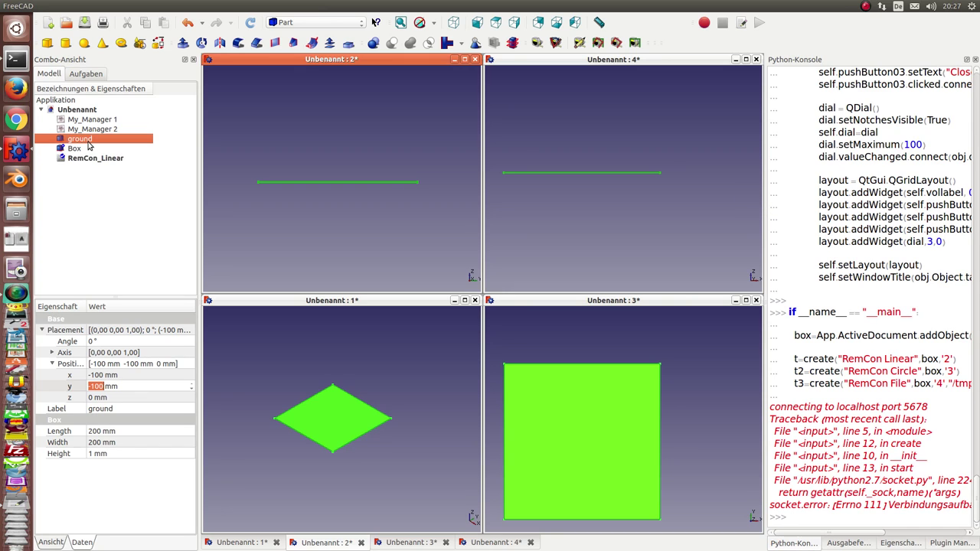
{"action": "left_click", "coordinate": [89, 146]}
{"action": "key", "text": "shift+Down"}
{"action": "key", "text": "Delete"}
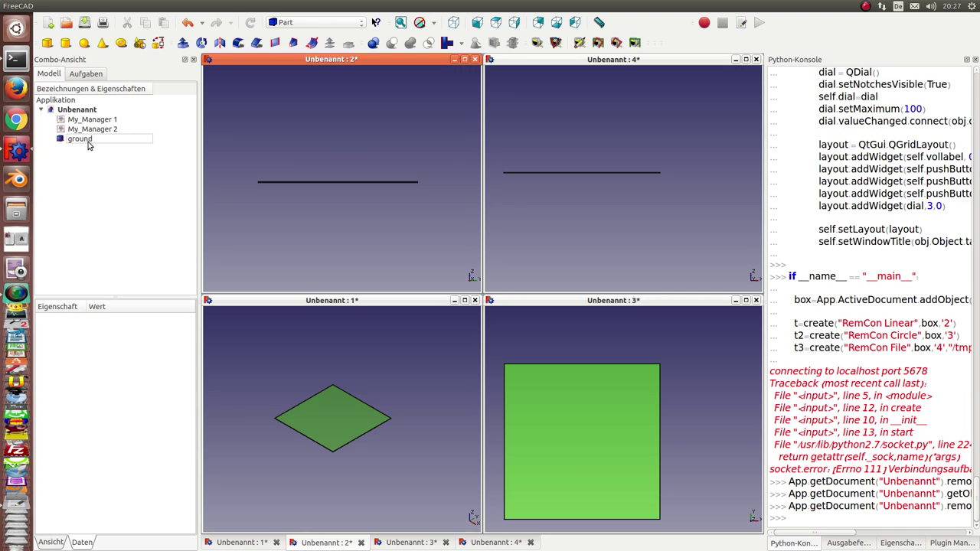
Relaunch python meinserver.py from the terminal and move the server and terminal windows aside.
{"action": "left_click", "coordinate": [17, 61]}
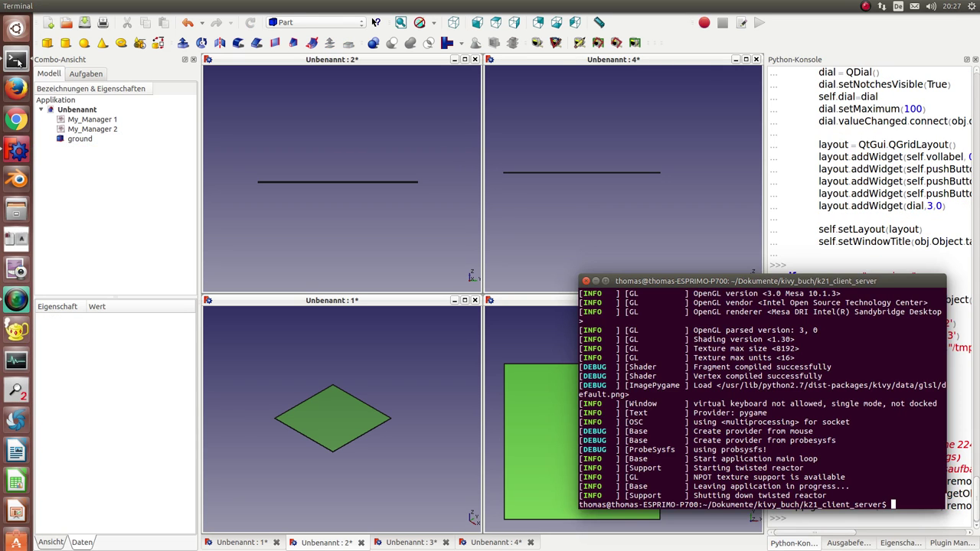
{"action": "key", "text": "Up"}
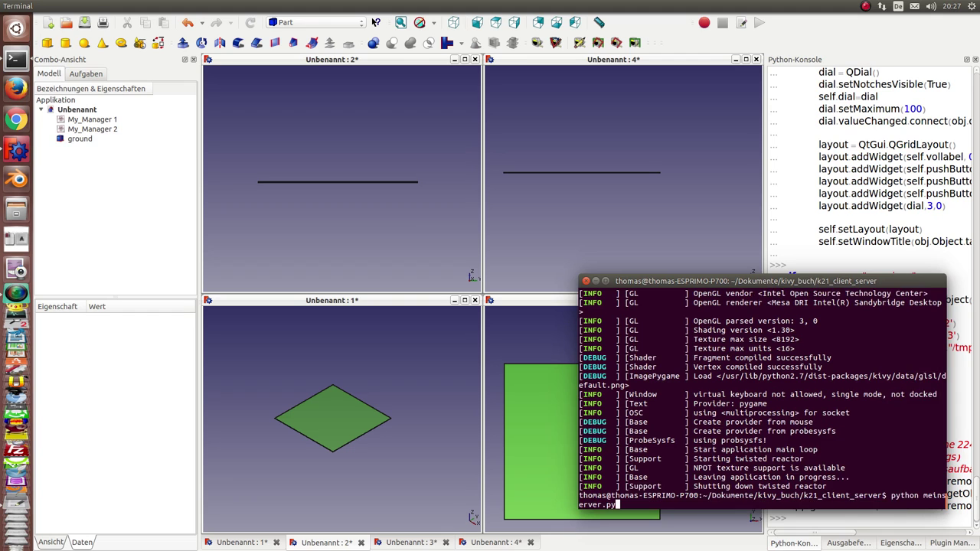
{"action": "key", "text": "Return"}
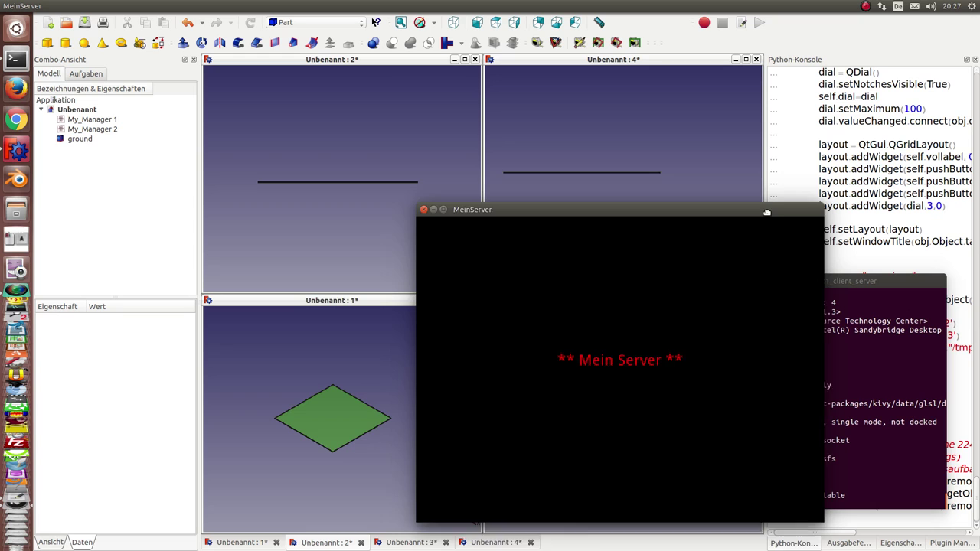
{"action": "left_click_drag", "start_coordinate": [380, 16], "coordinate": [620, 188]}
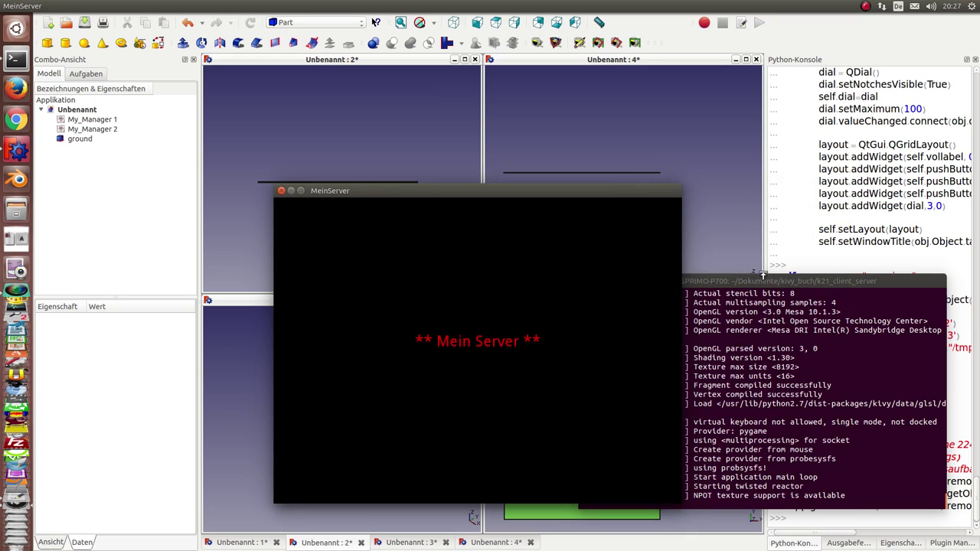
{"action": "left_click_drag", "start_coordinate": [763, 281], "coordinate": [239, 153]}
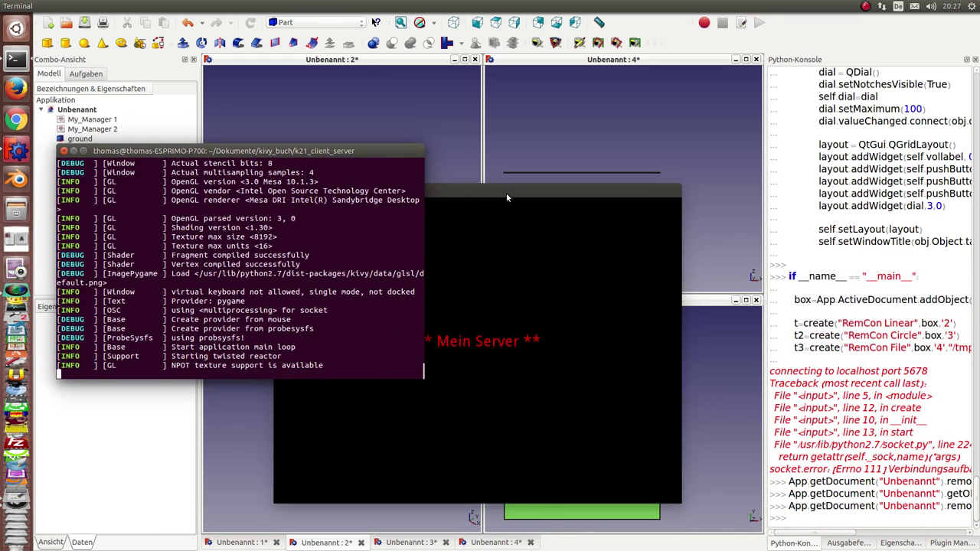
Re-run the connector script against the running server and fit the whole scene in view.
{"action": "left_click", "coordinate": [506, 193]}
{"action": "left_click", "coordinate": [873, 407]}
{"action": "key", "text": "Return"}
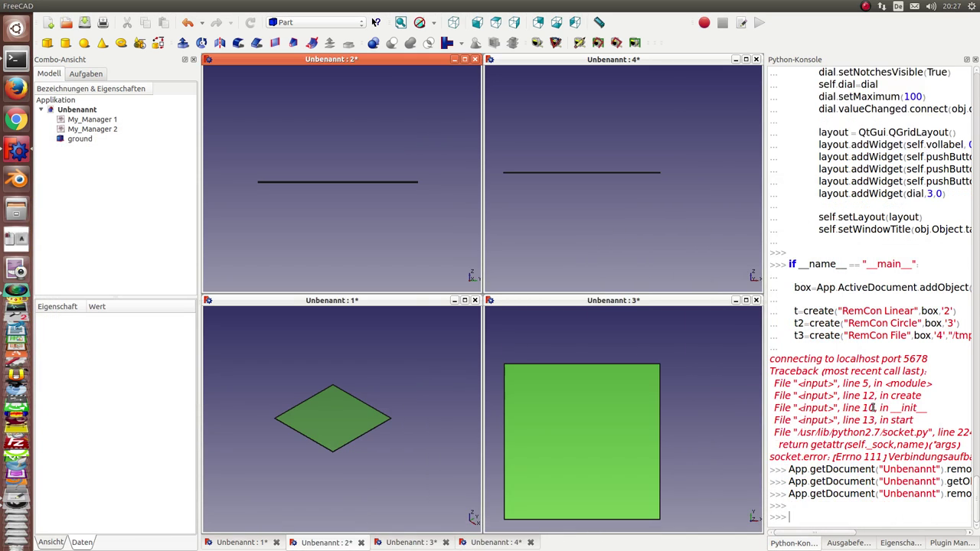
{"action": "scroll", "coordinate": [873, 407], "scroll_direction": "up", "scroll_amount": 5}
{"action": "key", "text": "Return"}
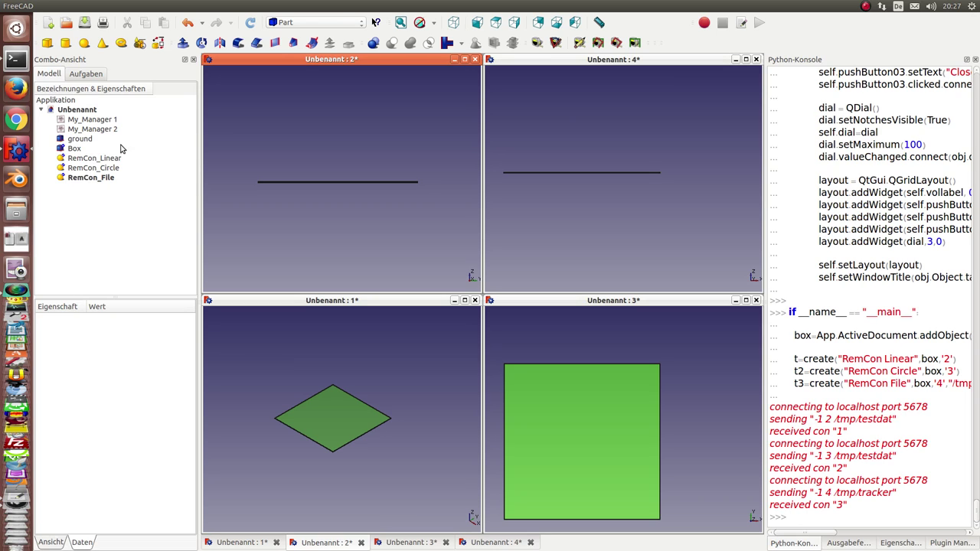
{"action": "left_click", "coordinate": [400, 26]}
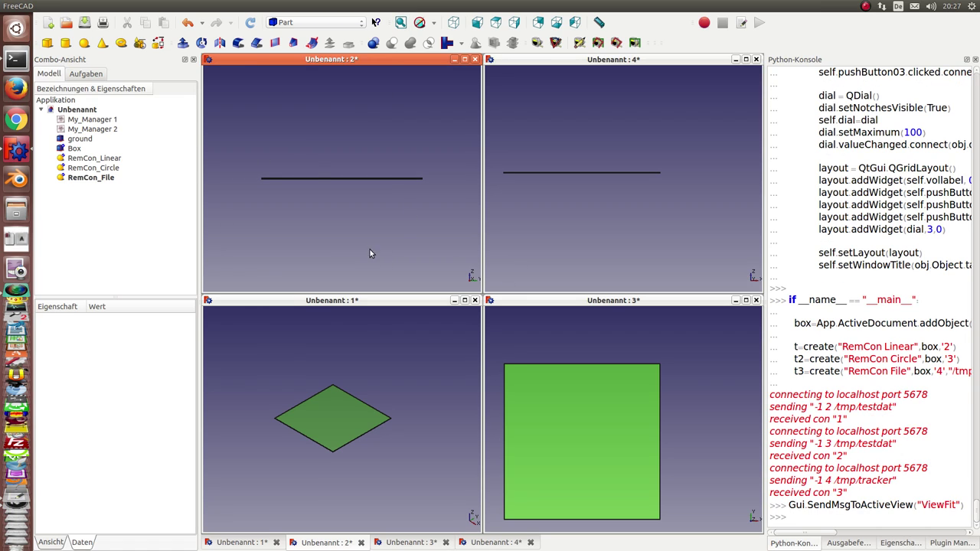
Recompute the document and advance RemCon_Linear's time to move the Box.
{"action": "left_click", "coordinate": [251, 23]}
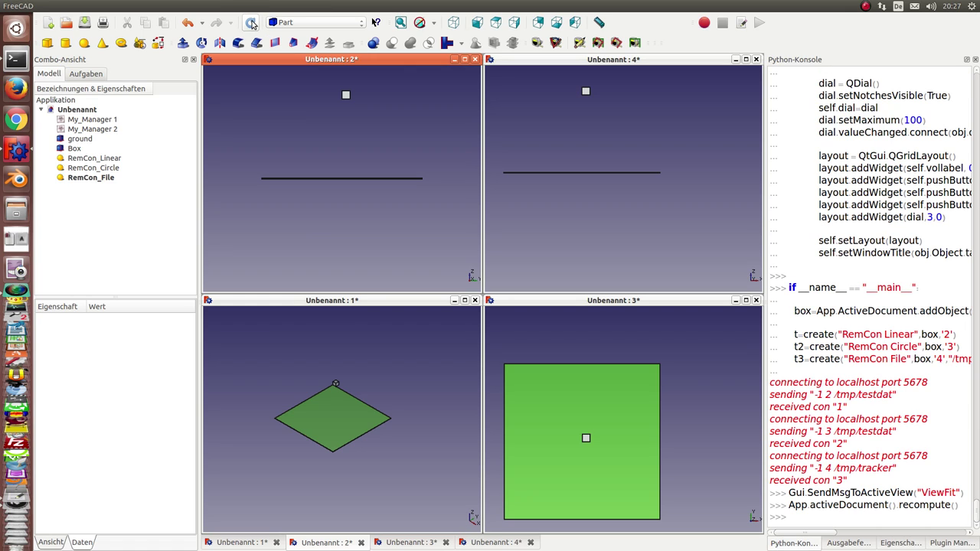
{"action": "double_click", "coordinate": [91, 161]}
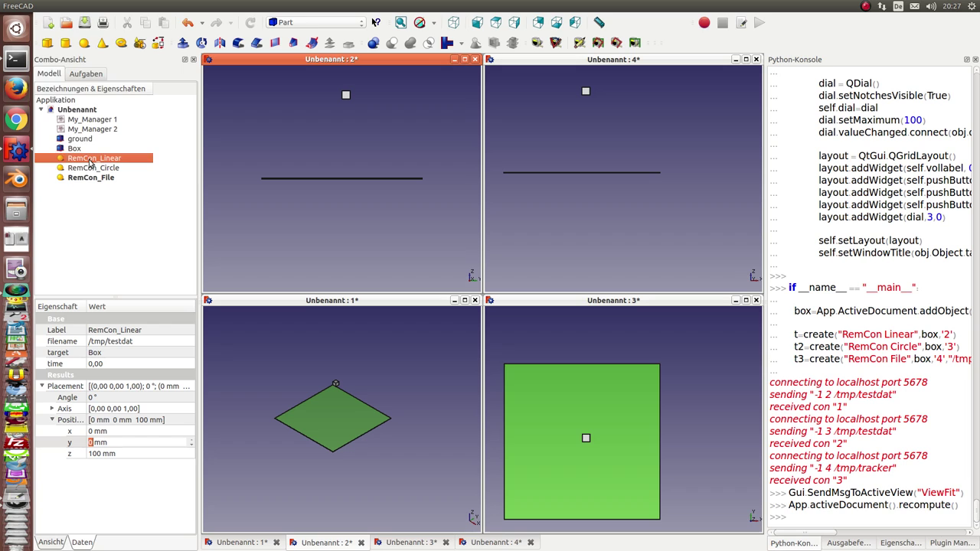
{"action": "left_click_drag", "start_coordinate": [82, 23], "coordinate": [314, 213]}
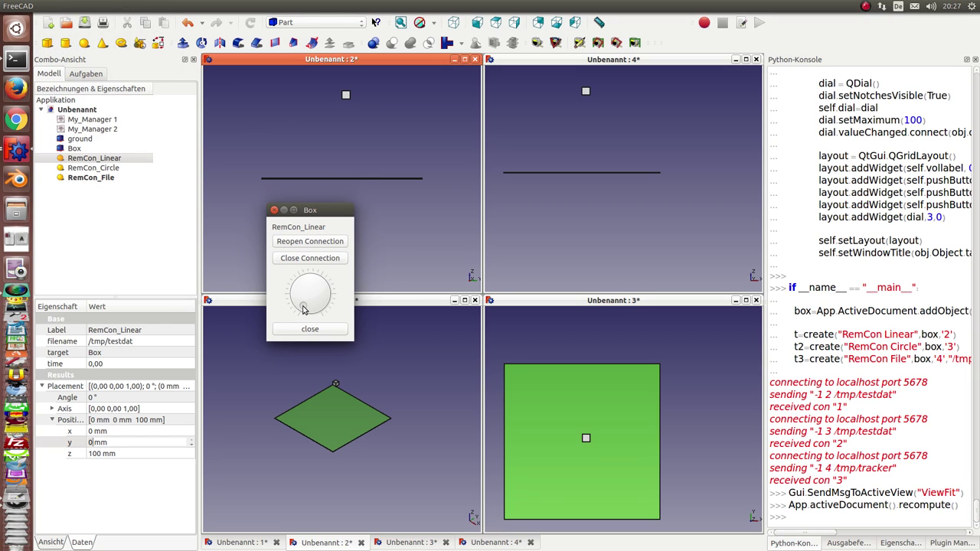
{"action": "mouse_move", "coordinate": [303, 308]}
{"action": "left_mouse_down"}
{"action": "mouse_move", "coordinate": [317, 287]}
{"action": "mouse_move", "coordinate": [300, 291]}
{"action": "mouse_move", "coordinate": [300, 308]}
{"action": "mouse_move", "coordinate": [303, 288]}
{"action": "mouse_move", "coordinate": [316, 289]}
{"action": "mouse_move", "coordinate": [314, 303]}
{"action": "mouse_move", "coordinate": [326, 292]}
{"action": "mouse_move", "coordinate": [303, 289]}
{"action": "mouse_move", "coordinate": [299, 302]}
{"action": "mouse_move", "coordinate": [299, 285]}
{"action": "left_mouse_up"}
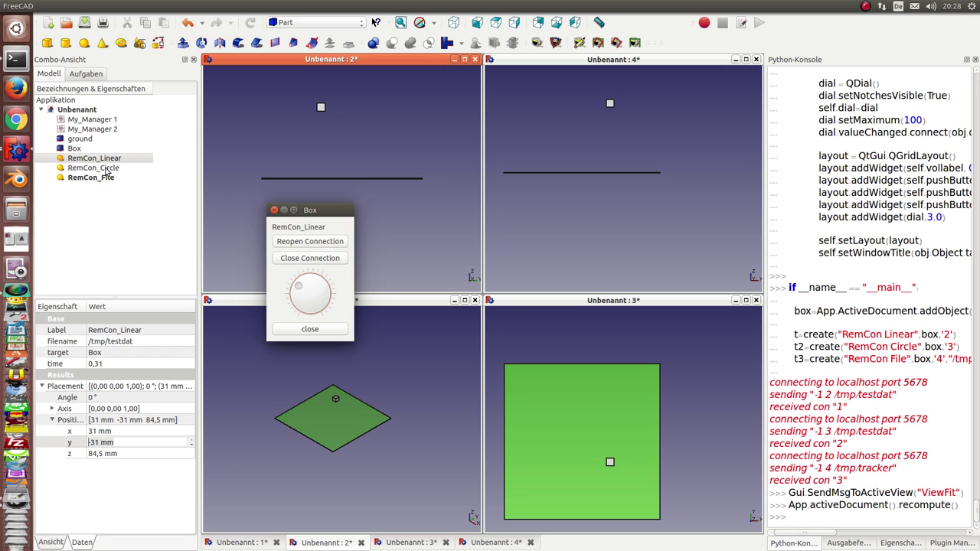
Place RemCon_Circle's panel beside the linear one and advance its time to move the Box.
{"action": "left_click", "coordinate": [107, 170]}
{"action": "double_click", "coordinate": [107, 170]}
{"action": "mouse_move", "coordinate": [92, 20]}
{"action": "left_mouse_down"}
{"action": "mouse_move", "coordinate": [498, 224]}
{"action": "mouse_move", "coordinate": [485, 225]}
{"action": "left_mouse_up"}
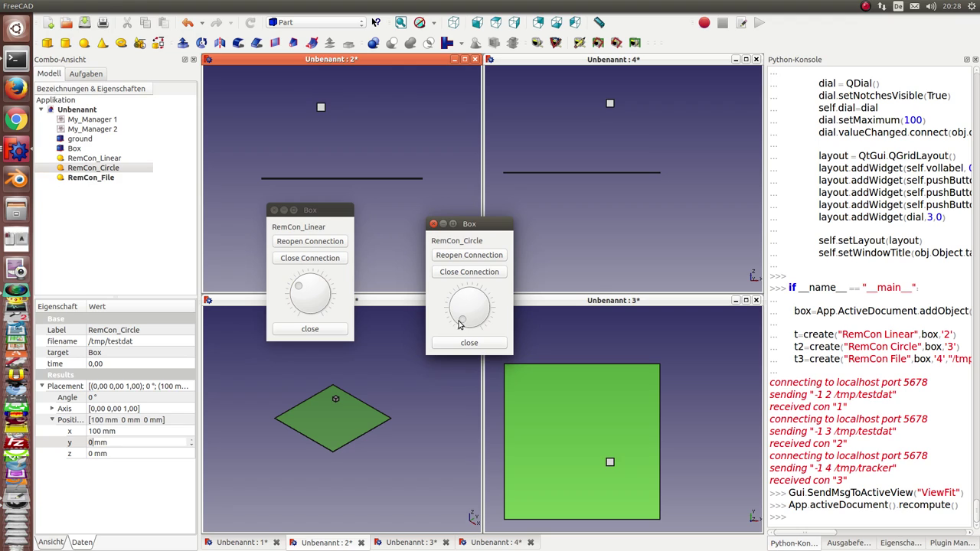
{"action": "mouse_move", "coordinate": [461, 324]}
{"action": "left_mouse_down"}
{"action": "mouse_move", "coordinate": [458, 313]}
{"action": "mouse_move", "coordinate": [478, 304]}
{"action": "mouse_move", "coordinate": [480, 320]}
{"action": "mouse_move", "coordinate": [481, 306]}
{"action": "mouse_move", "coordinate": [463, 302]}
{"action": "mouse_move", "coordinate": [457, 318]}
{"action": "left_mouse_up"}
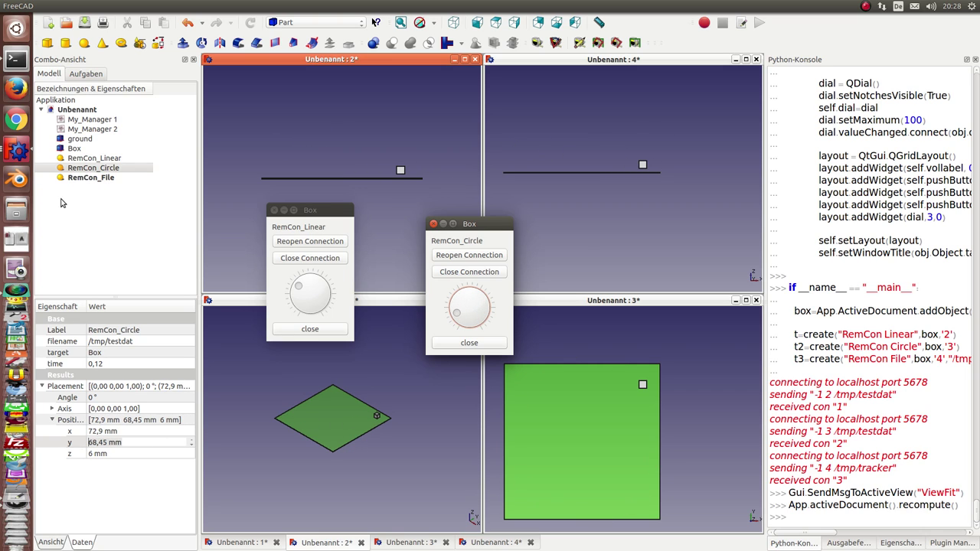
Sweep RemCon_File's time, settling at 0,42, then close the Linear and File windows.
{"action": "double_click", "coordinate": [108, 178]}
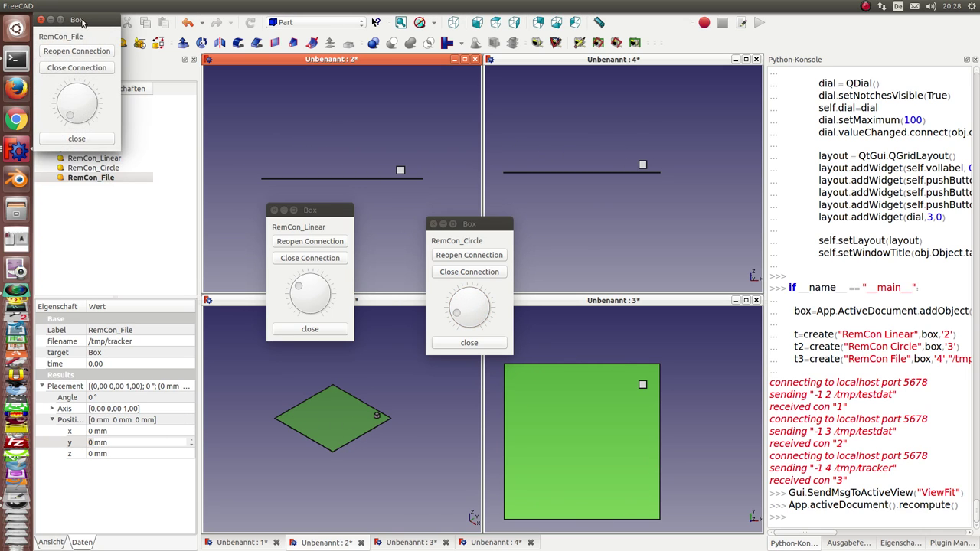
{"action": "left_click_drag", "start_coordinate": [87, 23], "coordinate": [433, 206]}
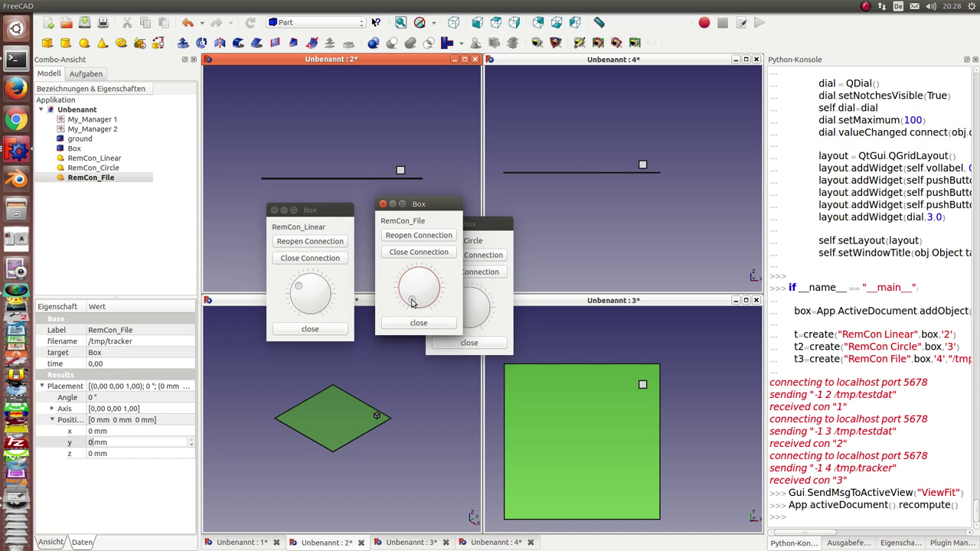
{"action": "mouse_move", "coordinate": [411, 303]}
{"action": "left_mouse_down"}
{"action": "mouse_move", "coordinate": [405, 294]}
{"action": "mouse_move", "coordinate": [426, 302]}
{"action": "left_mouse_up"}
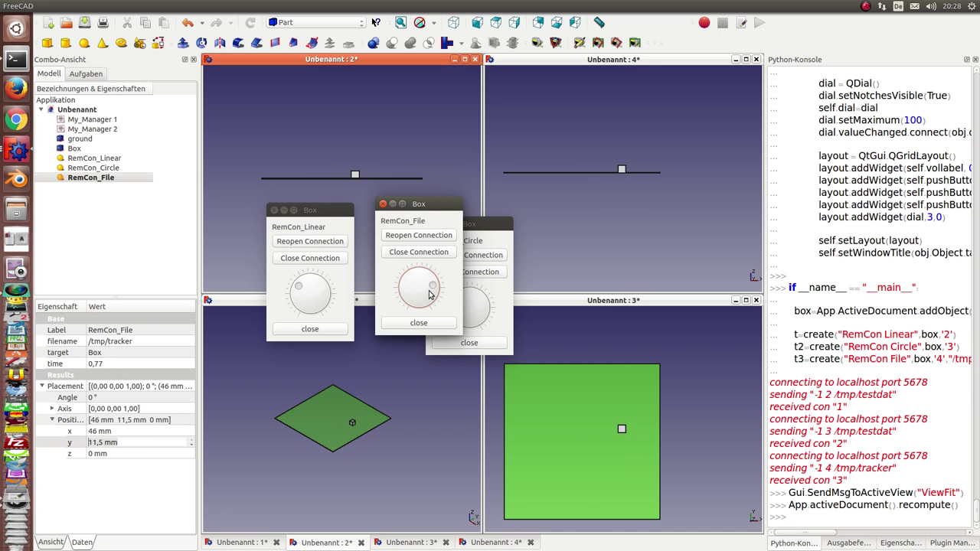
{"action": "left_click_drag", "start_coordinate": [425, 302], "coordinate": [414, 278]}
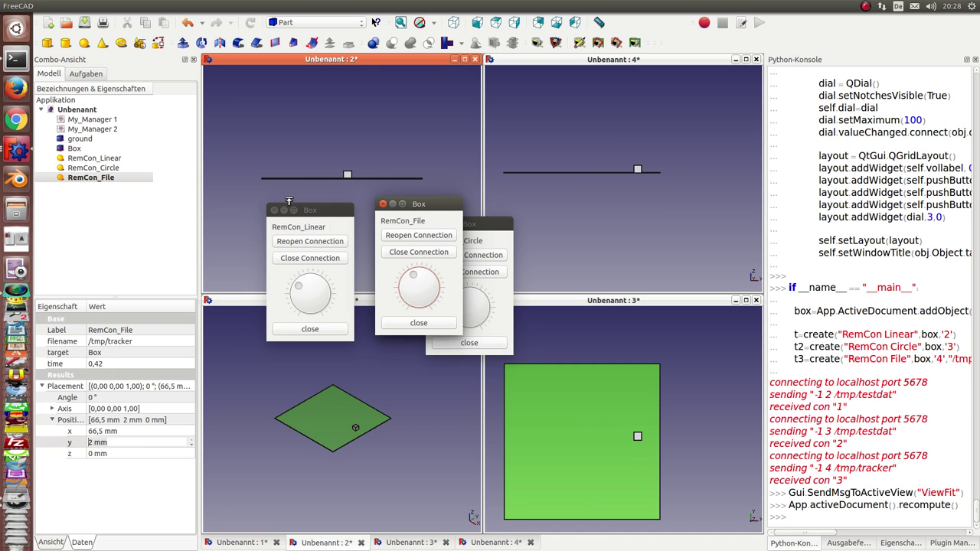
{"action": "left_click", "coordinate": [273, 211]}
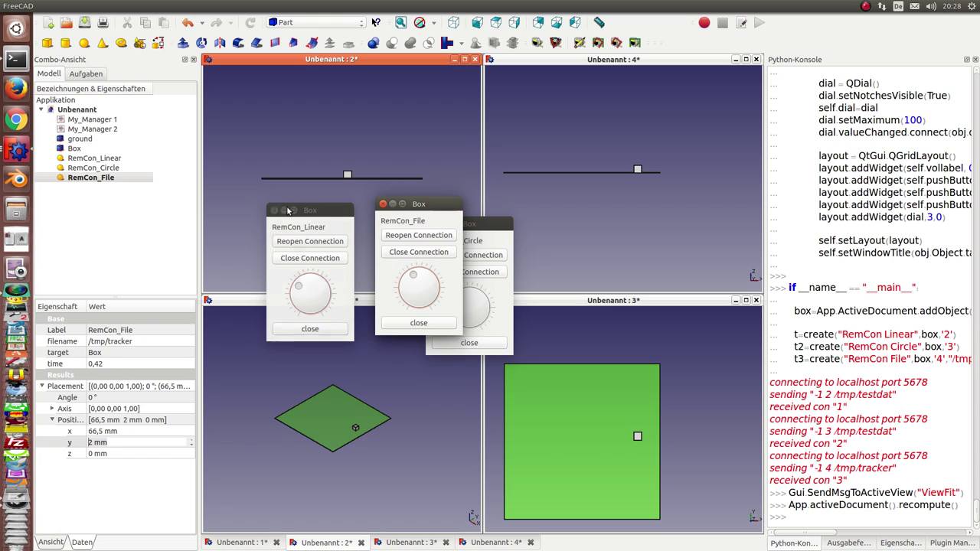
{"action": "left_click", "coordinate": [382, 204]}
Put RemCon_Linear under My_Manager 1 and RemCon_File under My_Manager 2, then run the animation.
{"action": "left_click", "coordinate": [433, 223]}
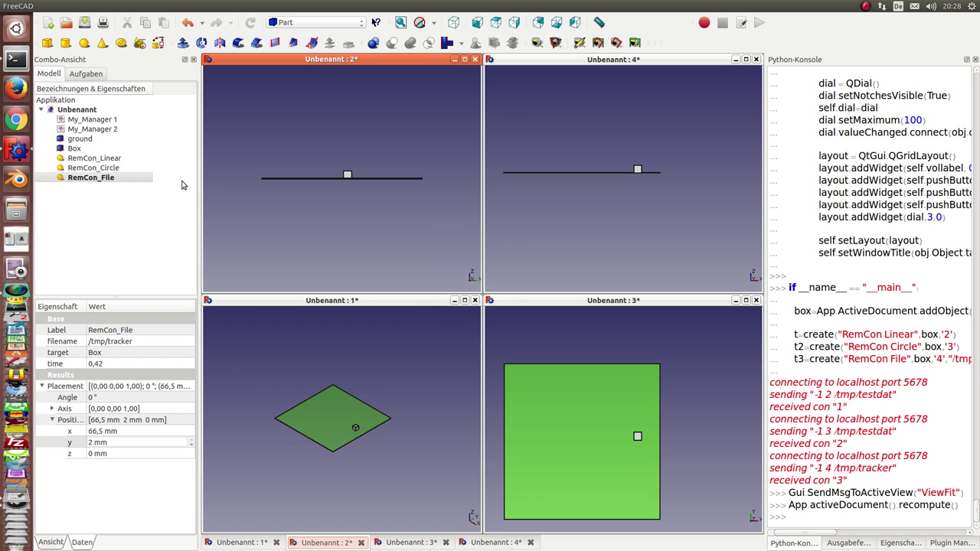
{"action": "left_click_drag", "start_coordinate": [92, 159], "coordinate": [97, 123]}
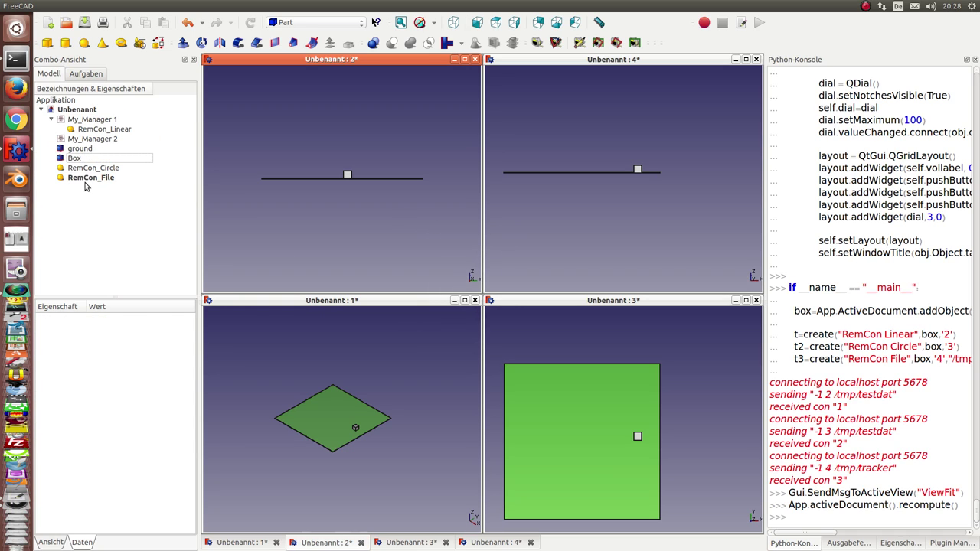
{"action": "left_click_drag", "start_coordinate": [88, 180], "coordinate": [95, 144]}
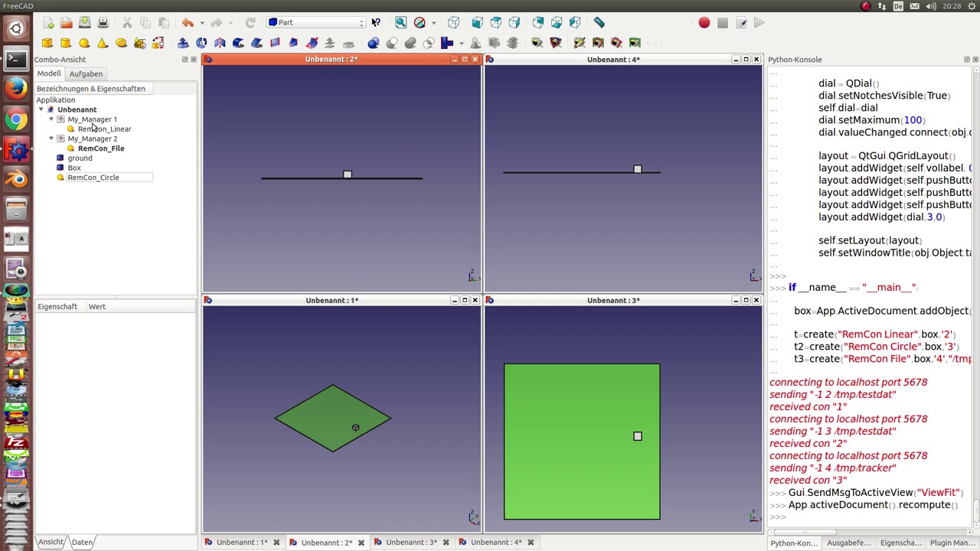
{"action": "double_click", "coordinate": [92, 123]}
{"action": "left_click", "coordinate": [109, 143]}
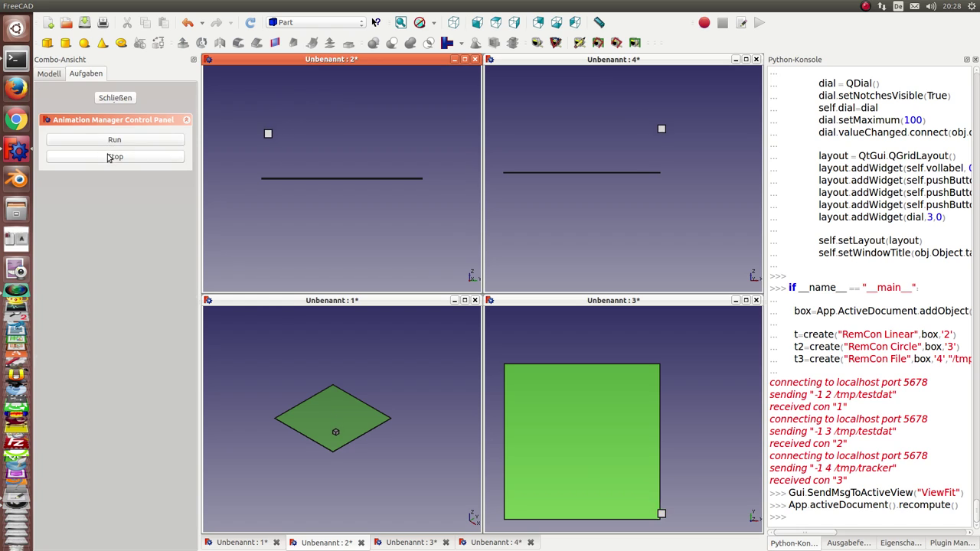
{"action": "left_click", "coordinate": [108, 156]}
{"action": "double_click", "coordinate": [101, 139]}
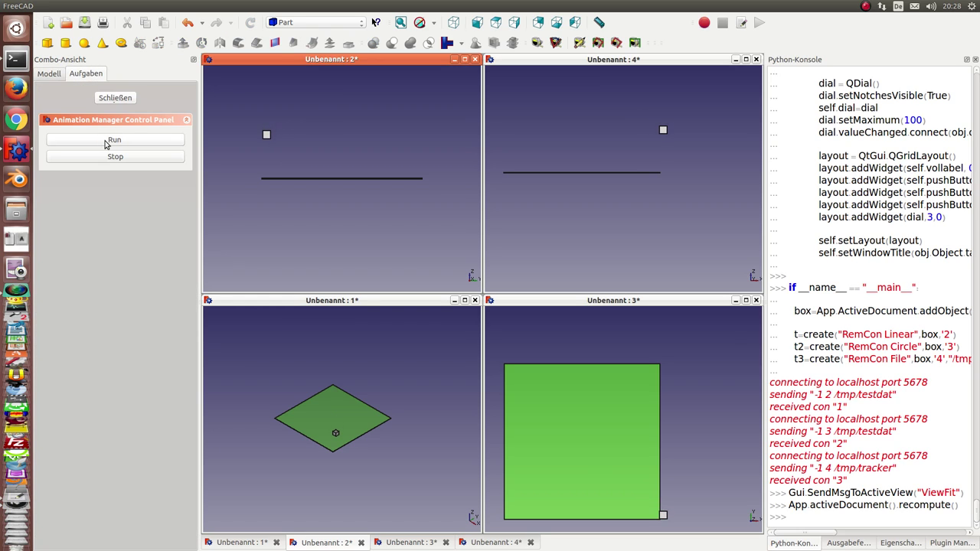
{"action": "left_click", "coordinate": [106, 140]}
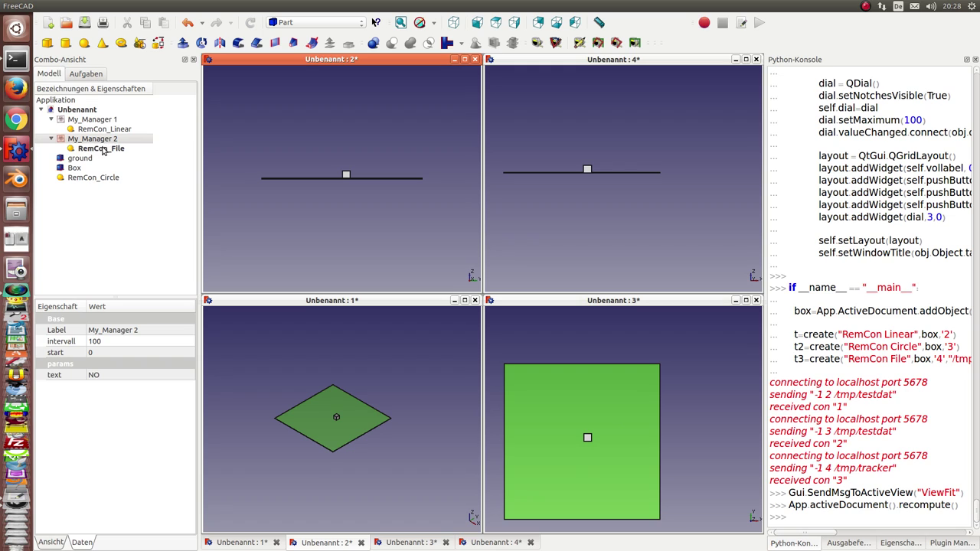
Replace RemCon_File with RemCon_Circle in My_Manager 2 and run its helix animation.
{"action": "left_click_drag", "start_coordinate": [104, 148], "coordinate": [86, 109]}
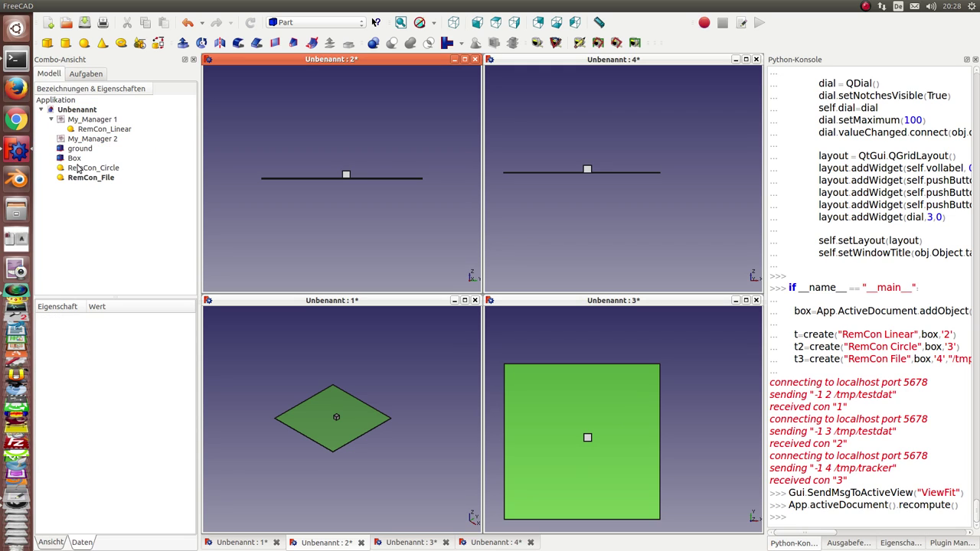
{"action": "left_click", "coordinate": [90, 169]}
{"action": "left_click_drag", "start_coordinate": [91, 172], "coordinate": [107, 140]}
{"action": "double_click", "coordinate": [108, 140]}
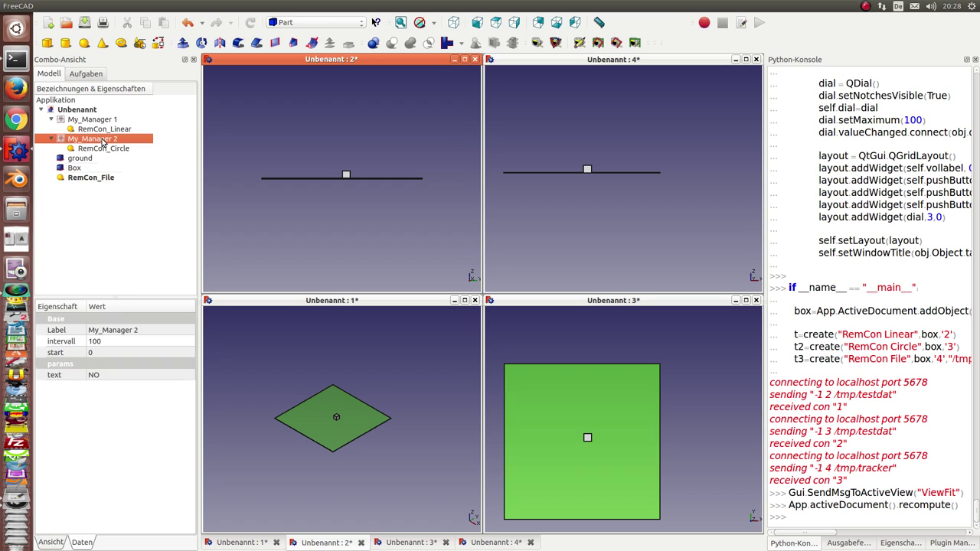
{"action": "left_click", "coordinate": [105, 141]}
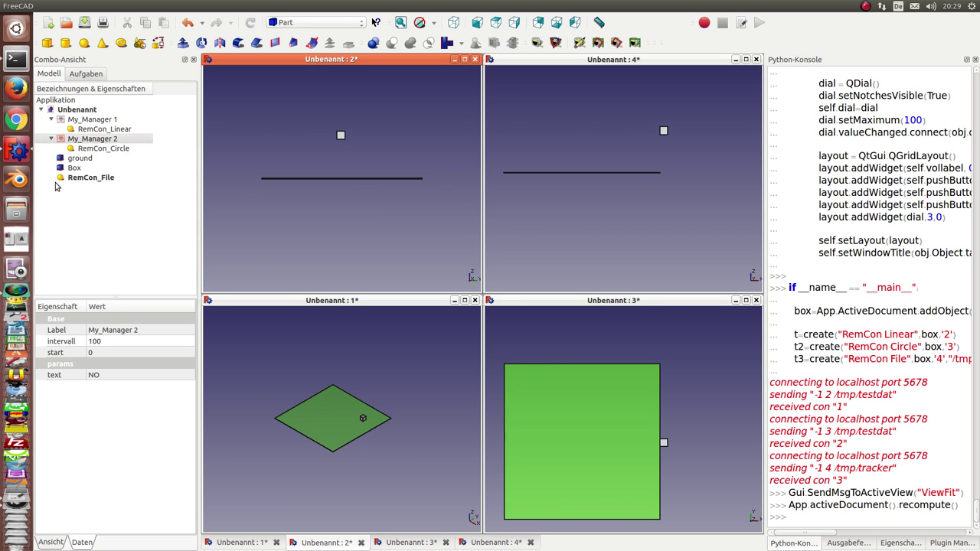
{"action": "key", "text": "alt+Tab"}
Read through meinserver.py's linear, helix and interp1d interpolation branches in gedit.
{"action": "key", "text": "alt+Tab"}
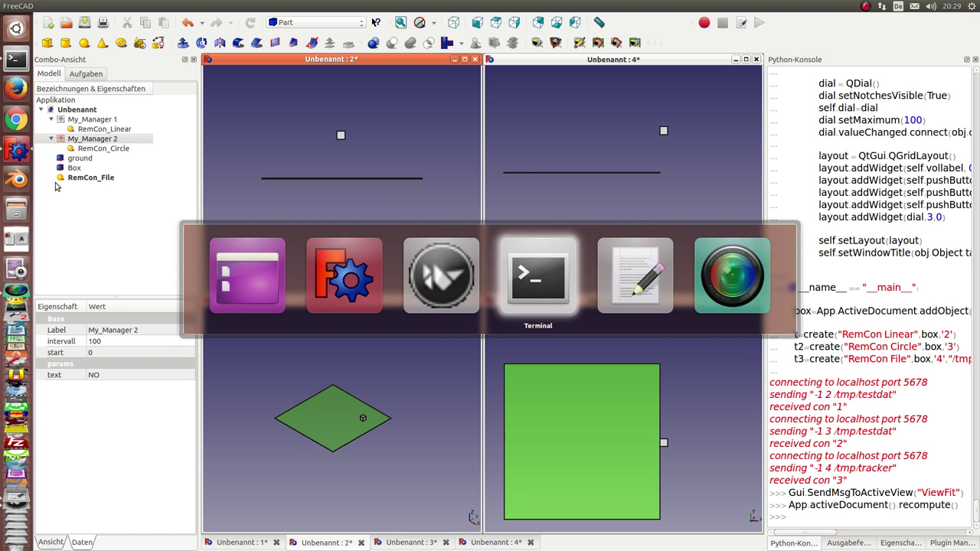
{"action": "key", "text": "alt+Tab"}
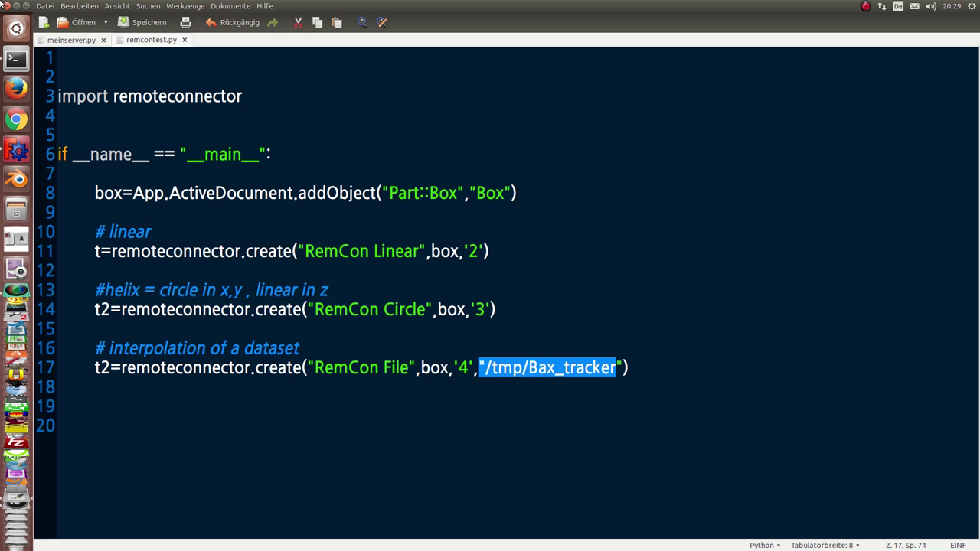
{"action": "left_click", "coordinate": [71, 40]}
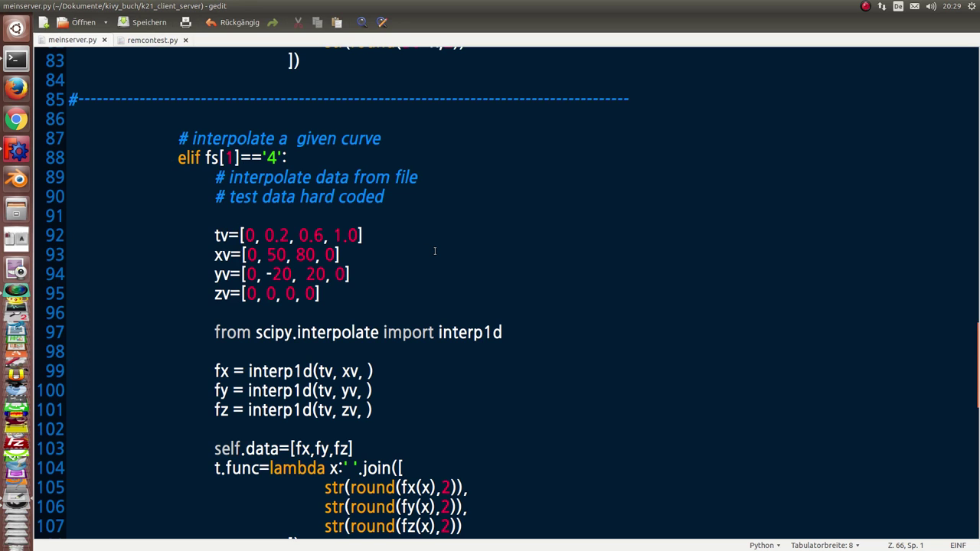
{"action": "scroll", "coordinate": [430, 248], "scroll_direction": "up", "scroll_amount": 2}
{"action": "scroll", "coordinate": [431, 248], "scroll_direction": "up", "scroll_amount": 6}
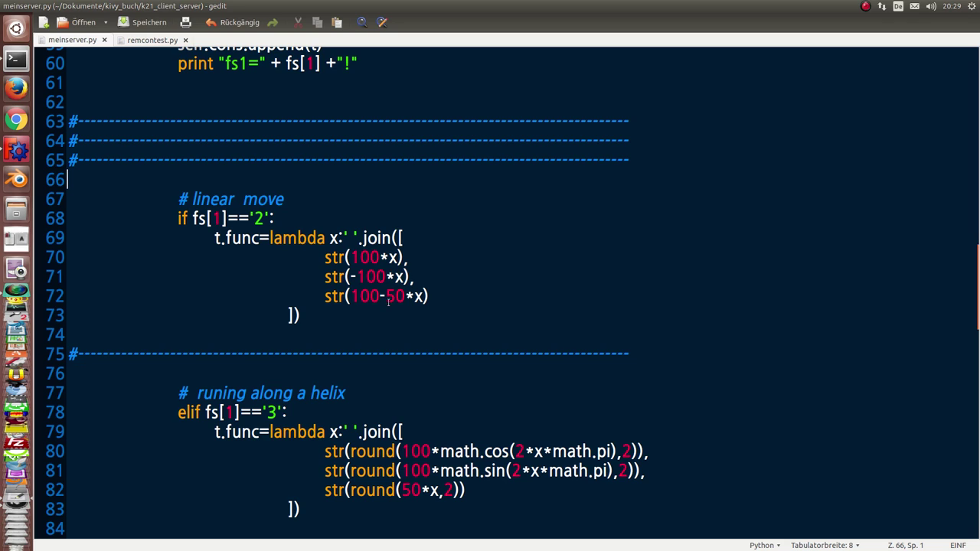
{"action": "scroll", "coordinate": [423, 308], "scroll_direction": "down", "scroll_amount": 3}
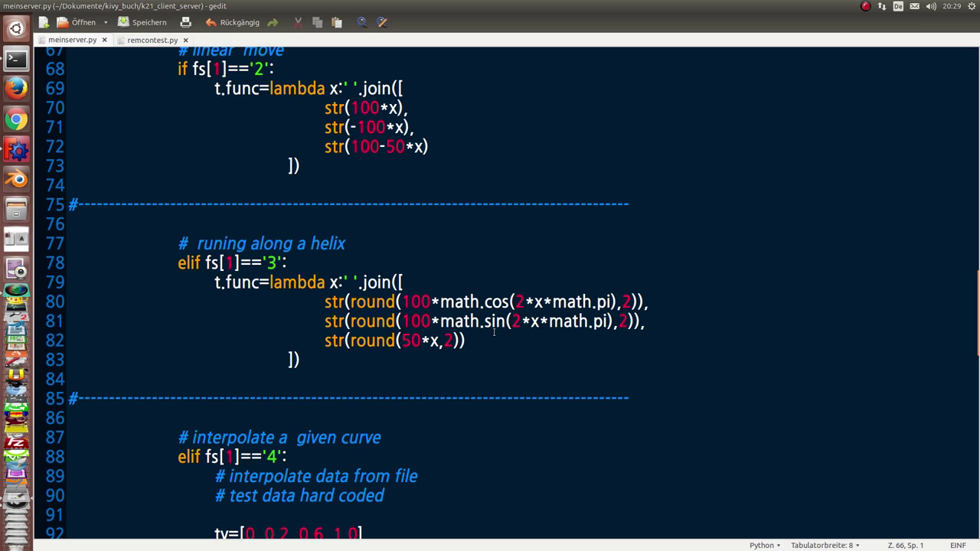
{"action": "scroll", "coordinate": [493, 328], "scroll_direction": "down", "scroll_amount": 2}
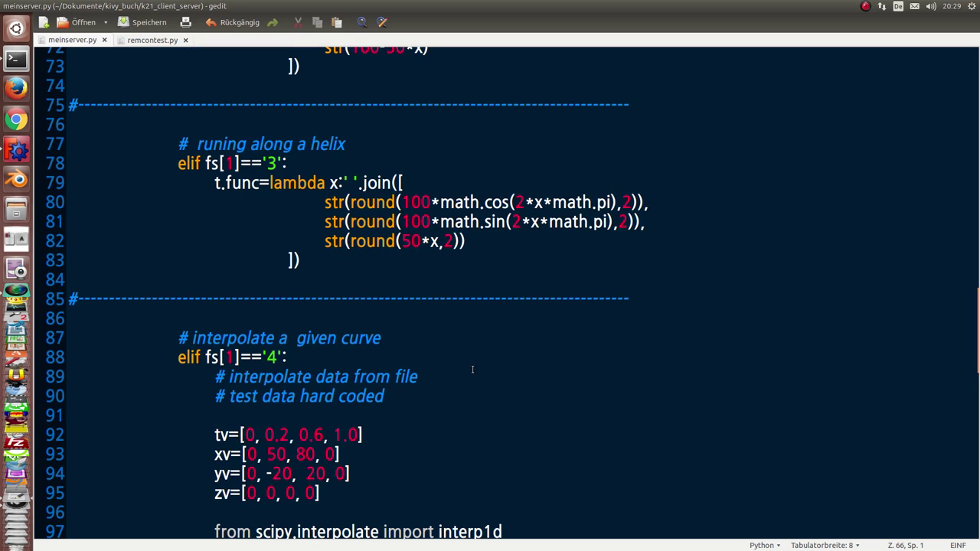
{"action": "scroll", "coordinate": [472, 370], "scroll_direction": "down", "scroll_amount": 1}
{"action": "scroll", "coordinate": [471, 364], "scroll_direction": "down", "scroll_amount": 2}
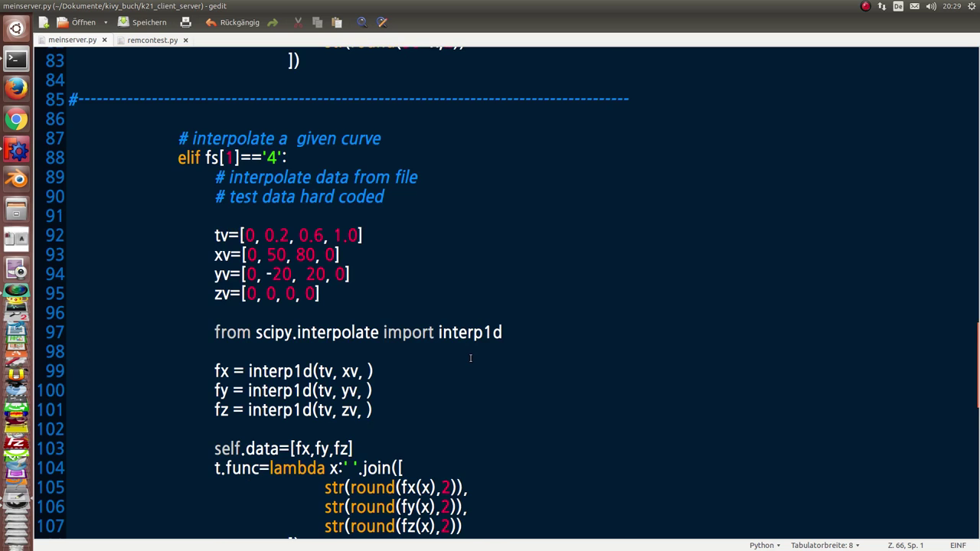
{"action": "scroll", "coordinate": [470, 357], "scroll_direction": "down", "scroll_amount": 1}
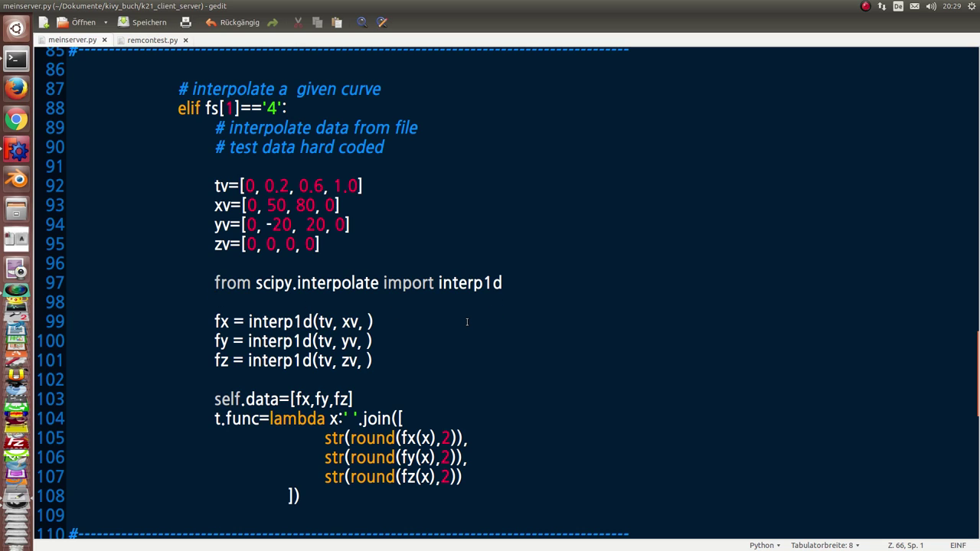
{"action": "scroll", "coordinate": [446, 332], "scroll_direction": "down", "scroll_amount": 1}
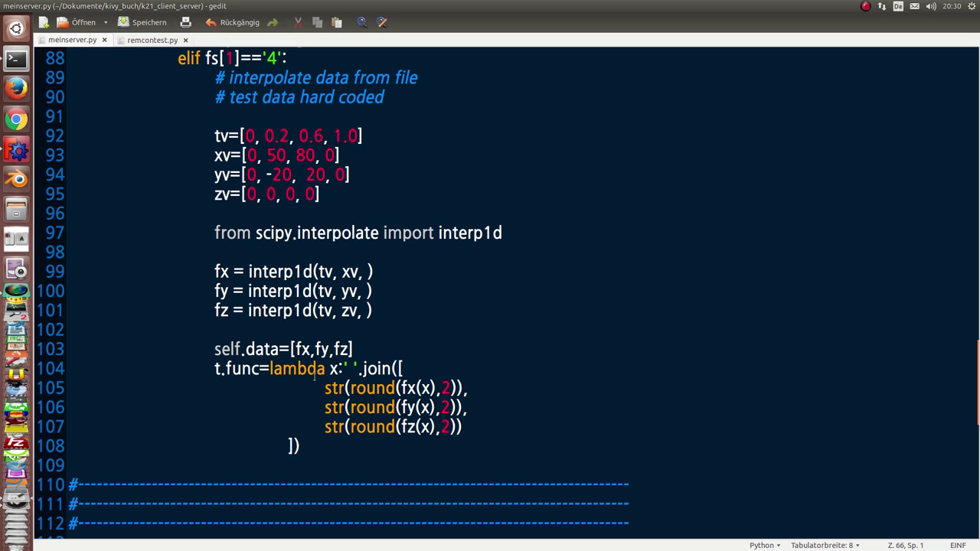
{"action": "scroll", "coordinate": [418, 336], "scroll_direction": "up", "scroll_amount": 3}
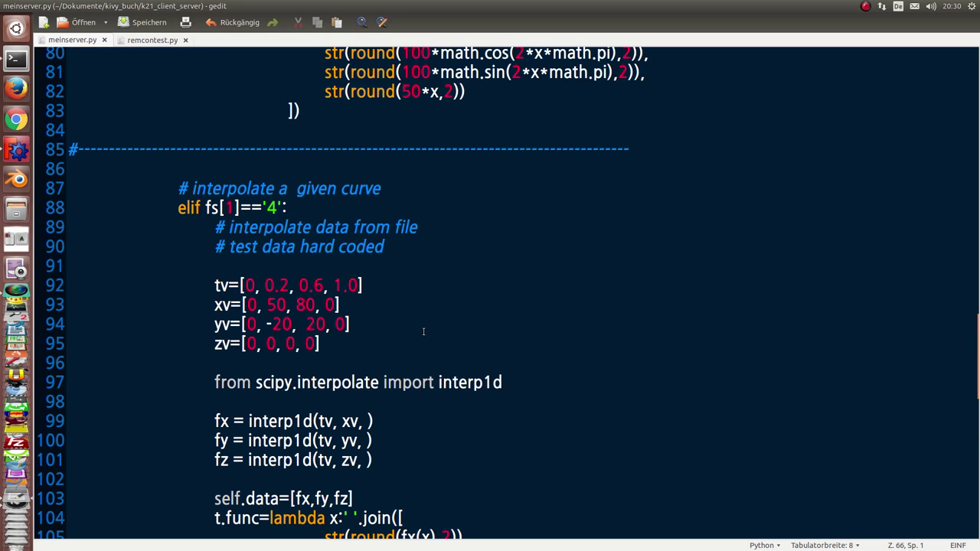